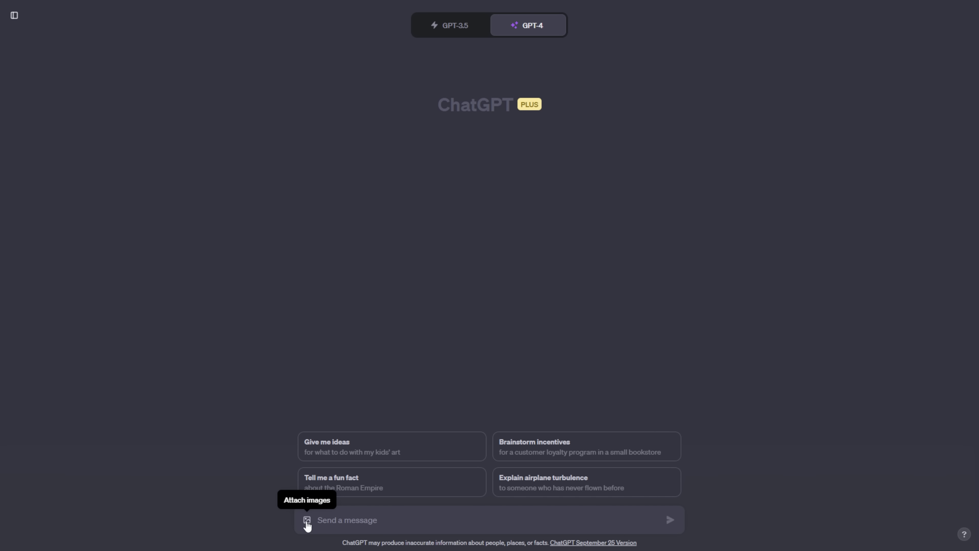
Attach the "broken bike" image and send the question "What's wrong with my bike and how do I fix it?"
click(306, 520)
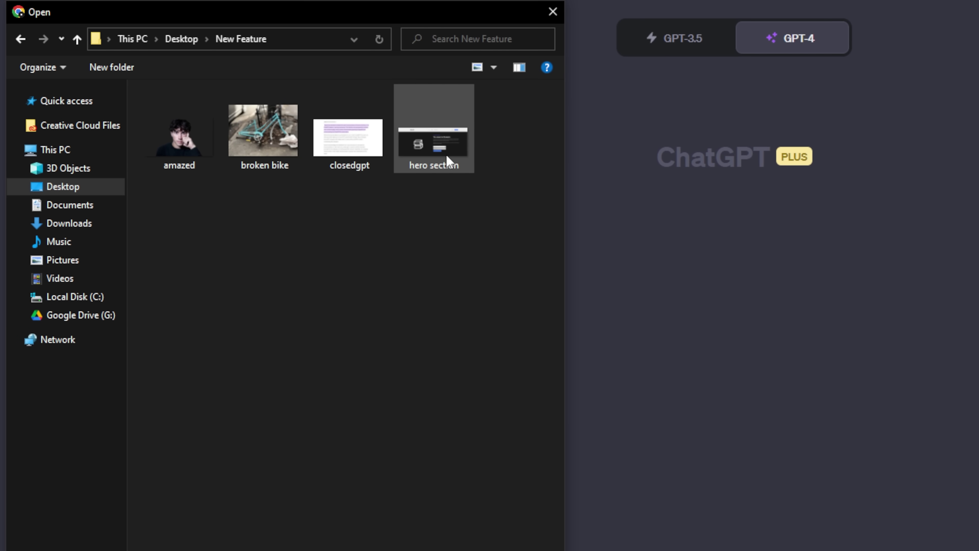
click(267, 144)
click(321, 491)
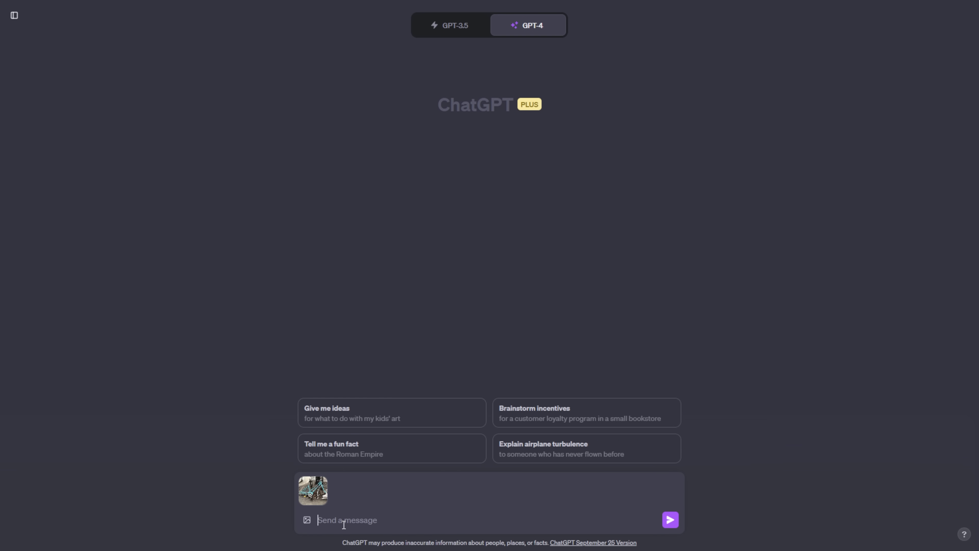
text(What's wrong with my bike and how do I fix it?)
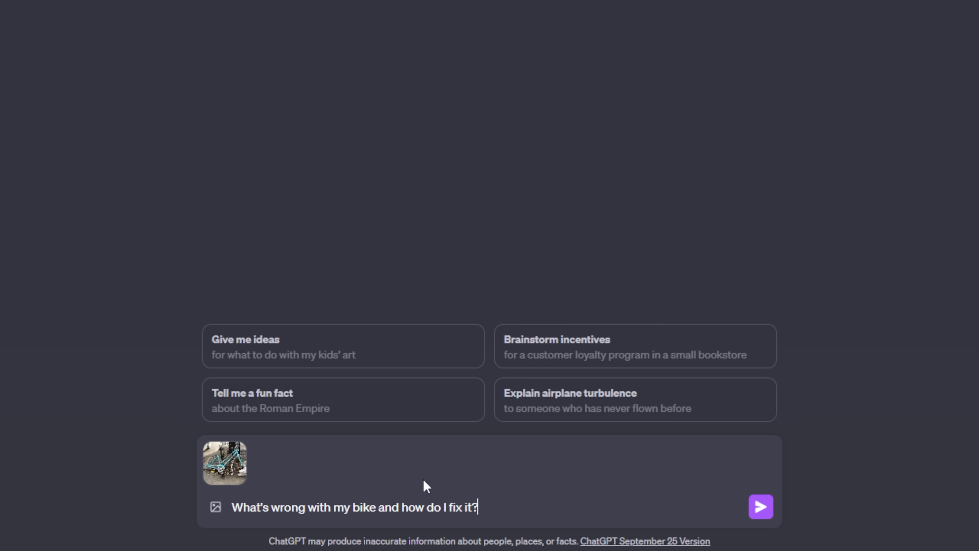
drag(232, 508, 262, 507)
click(486, 504)
click(761, 507)
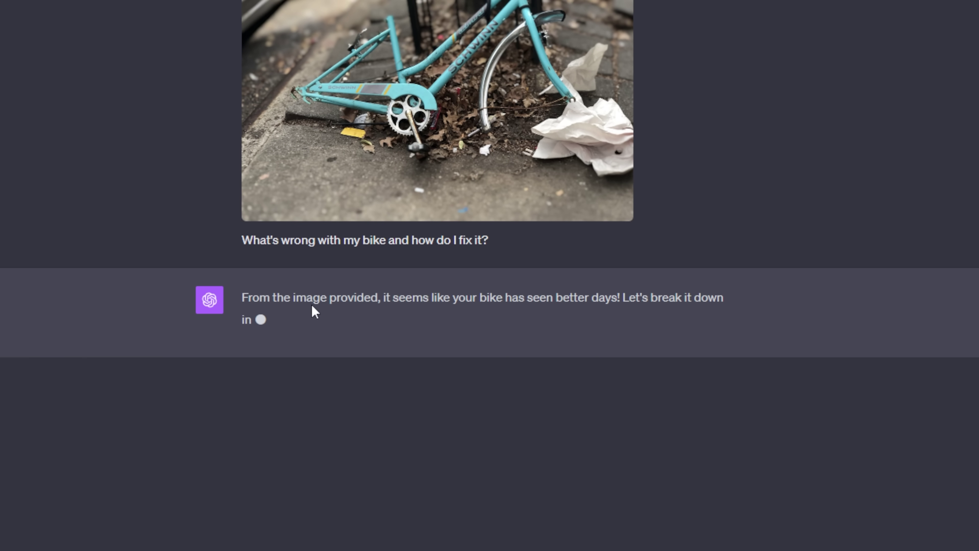
Review the opening lines of the bike reply alongside the uploaded photo and the question
drag(389, 297, 634, 300)
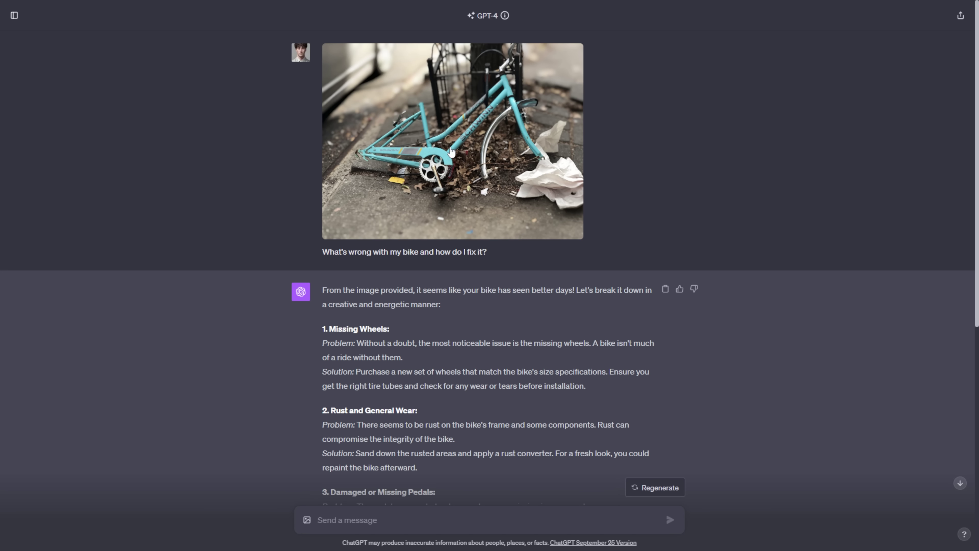
drag(448, 290, 550, 287)
click(560, 285)
scroll(559, 286, down, 3)
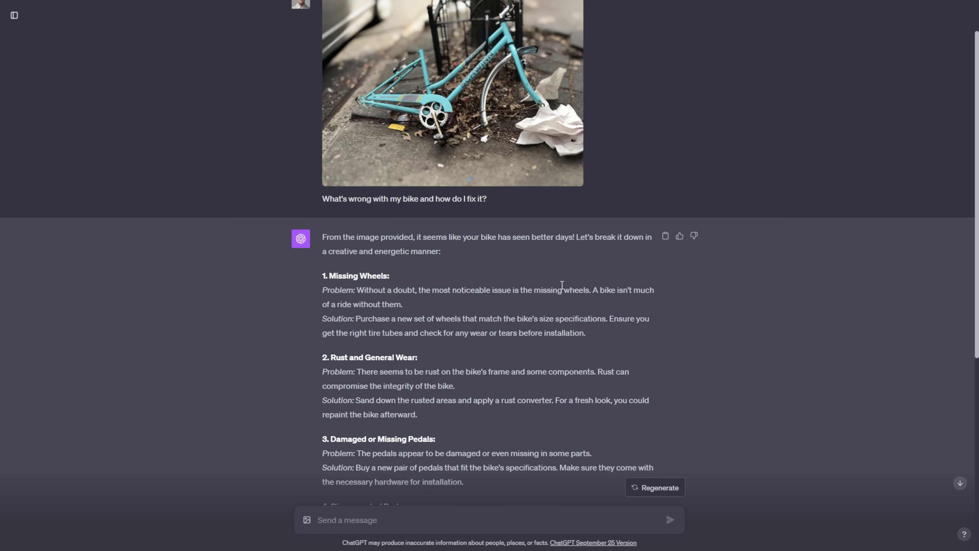
scroll(559, 286, up, 3)
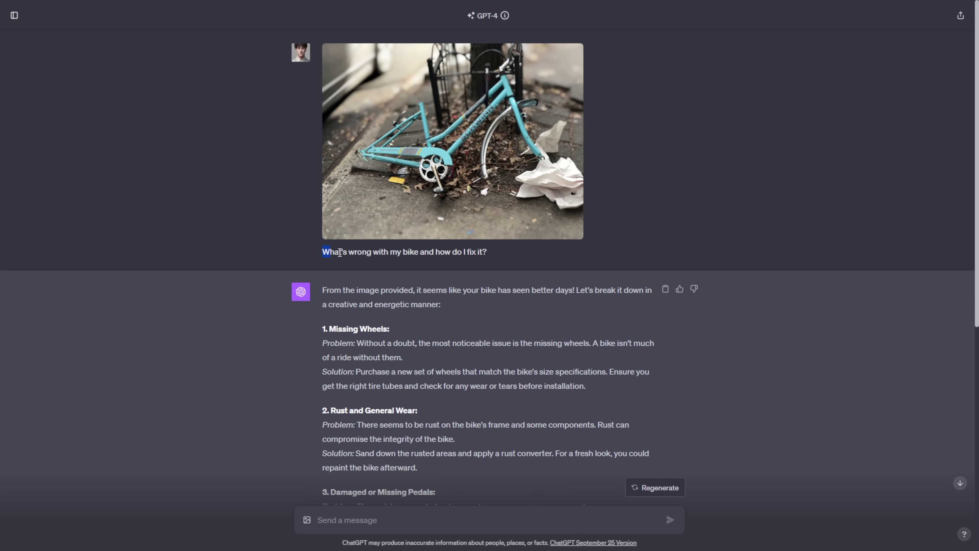
drag(339, 252, 393, 253)
click(452, 277)
scroll(451, 277, down, 3)
scroll(366, 245, down, 1)
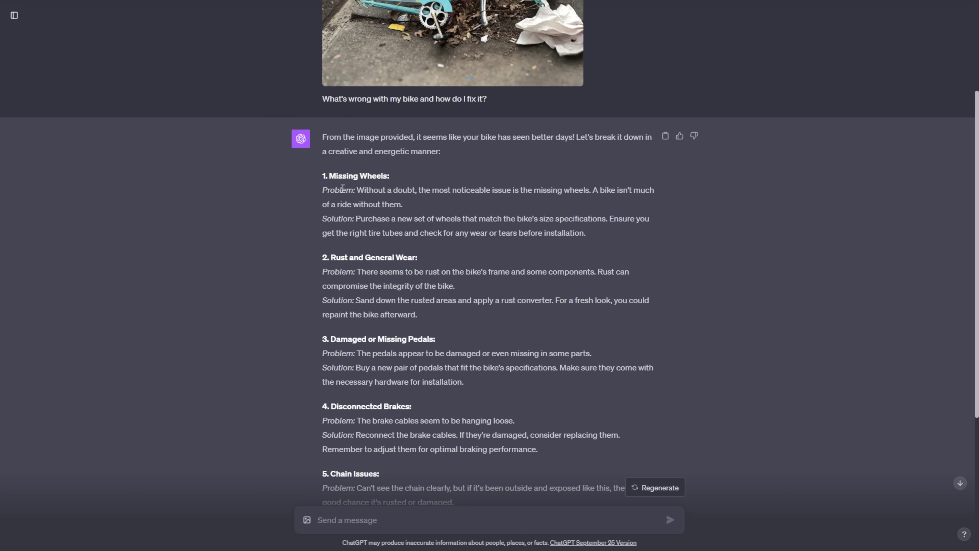
Examine the Missing Wheels problem and solution and compare them with the bike photo
drag(328, 176, 379, 171)
drag(323, 189, 355, 218)
scroll(413, 254, up, 3)
scroll(428, 267, down, 3)
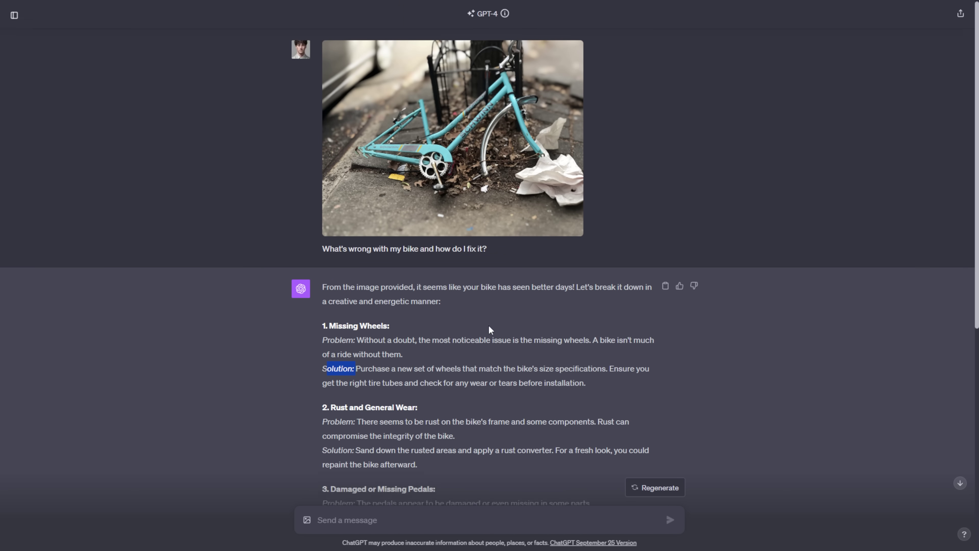
click(428, 267)
drag(418, 259, 341, 258)
click(476, 296)
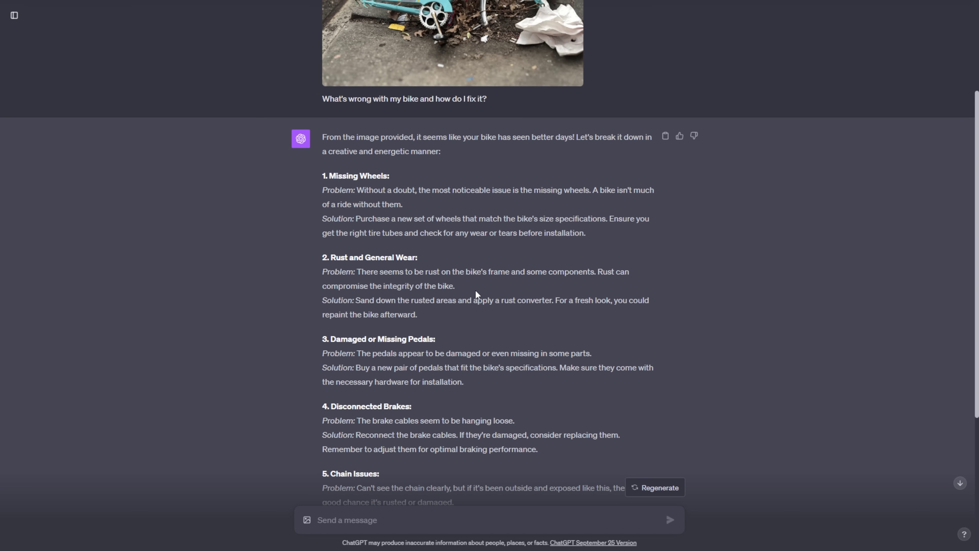
scroll(477, 294, up, 3)
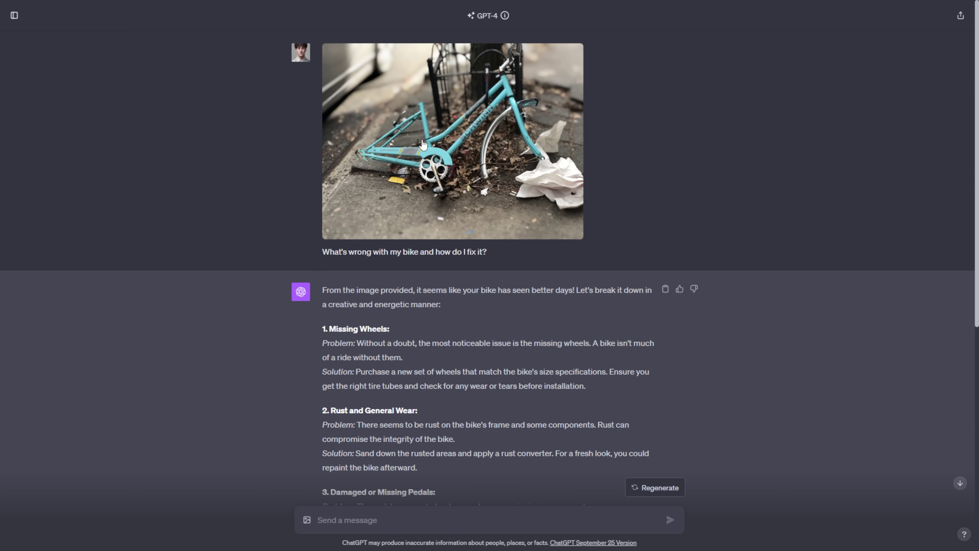
Read through the pedals, brakes and chain sections of the reply and check them against the photo
scroll(471, 216, down, 6)
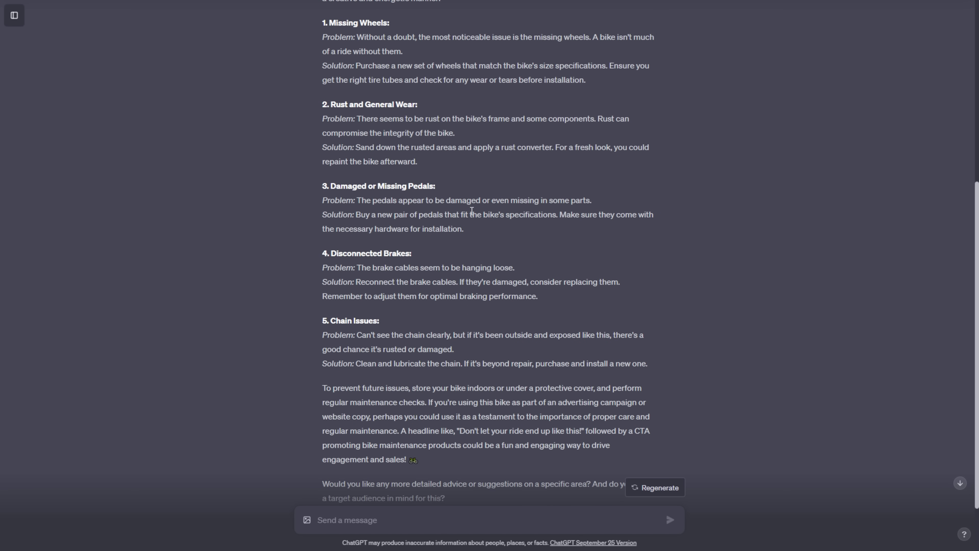
scroll(471, 210, up, 2)
drag(332, 285, 431, 283)
click(474, 280)
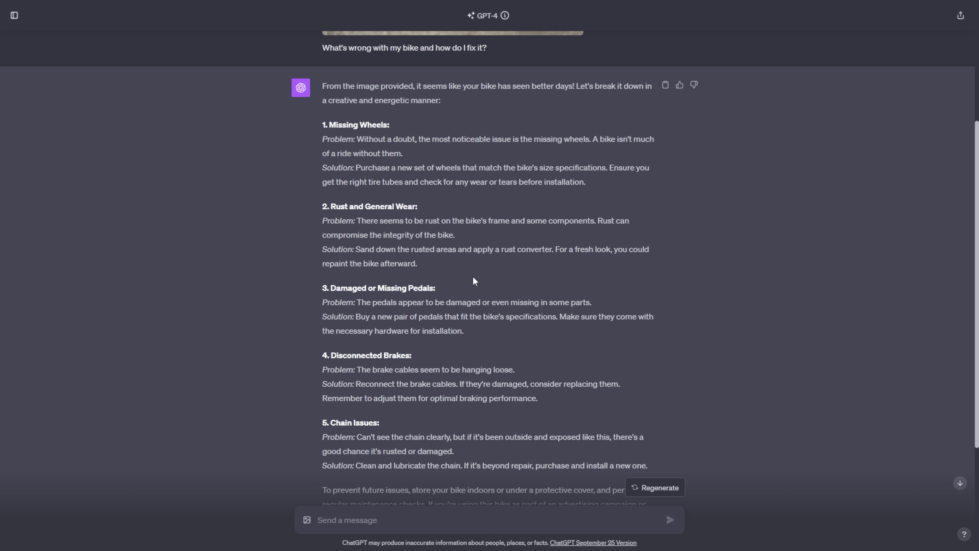
drag(329, 354, 410, 354)
drag(323, 422, 382, 422)
click(419, 413)
scroll(488, 392, up, 4)
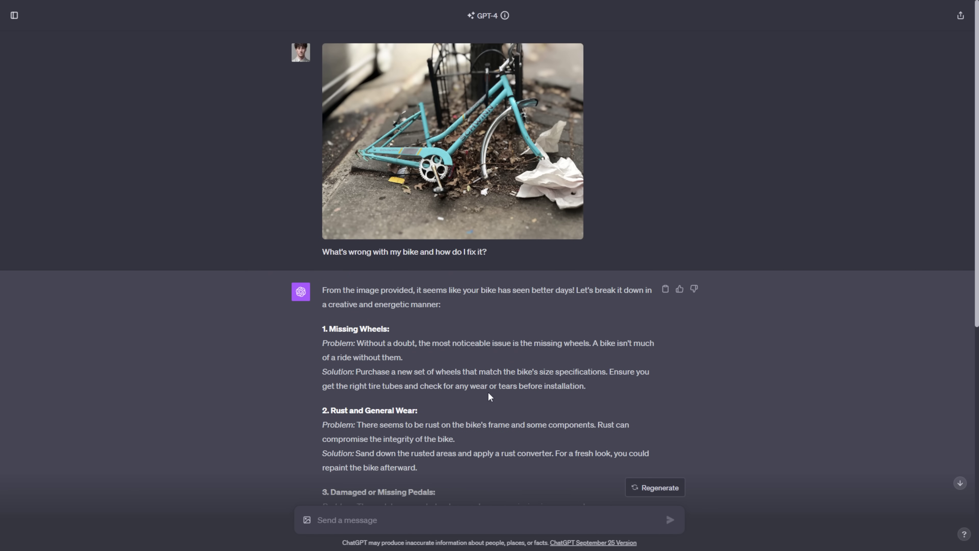
Read the Chain Issues problem text closely and look over the whole bike reply once more
scroll(487, 392, down, 5)
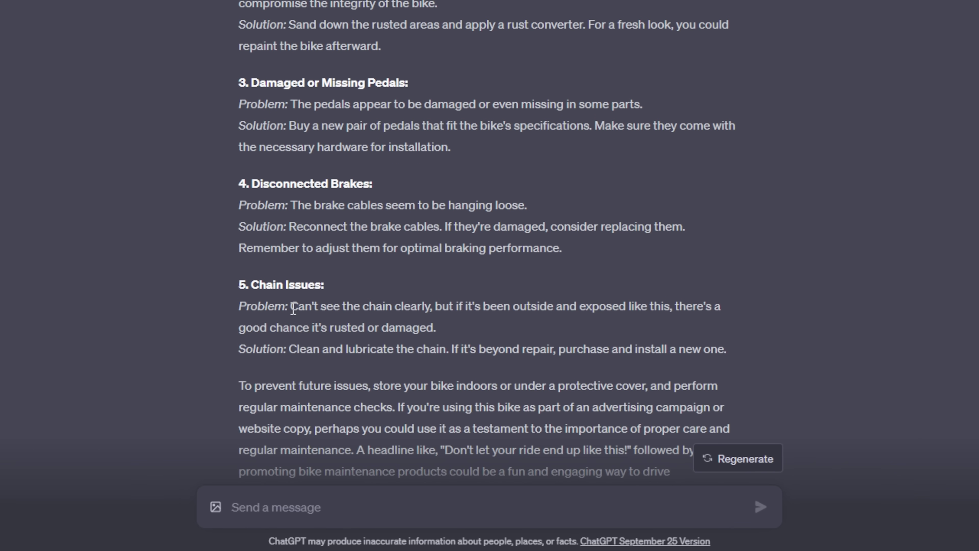
drag(303, 307, 688, 306)
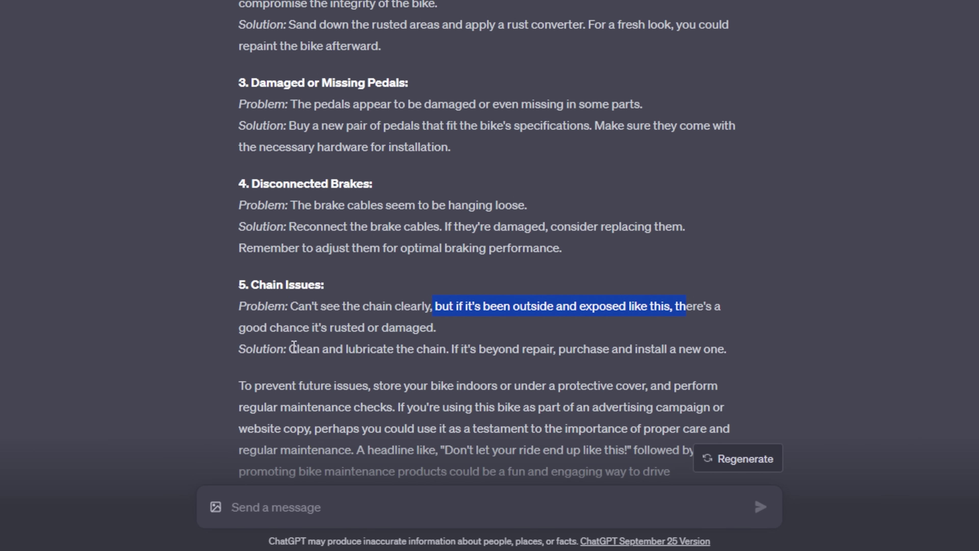
mouse_move(436, 328)
mouse_down()
mouse_move(307, 335)
mouse_move(455, 335)
mouse_up()
scroll(469, 335, up, 1)
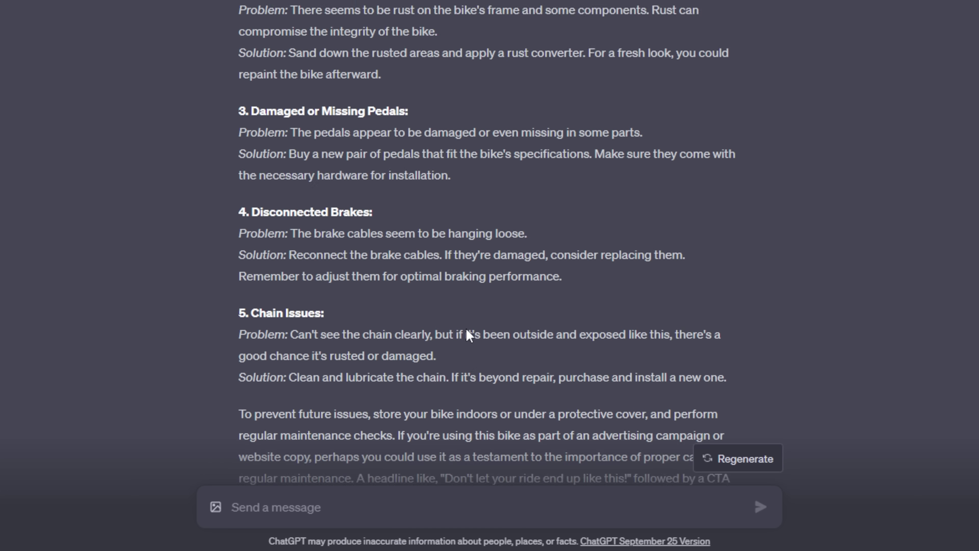
scroll(468, 334, up, 8)
scroll(397, 129, up, 3)
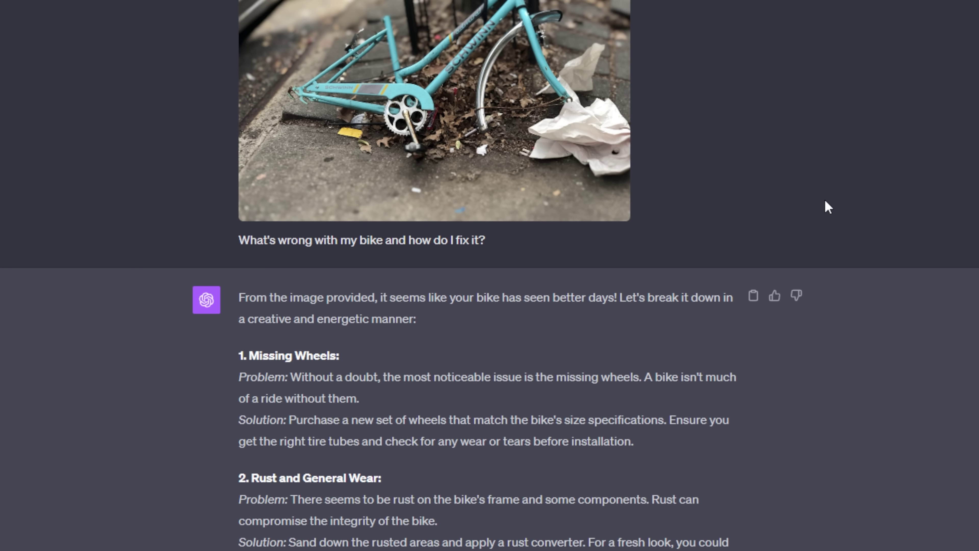
scroll(748, 191, down, 5)
scroll(645, 229, up, 5)
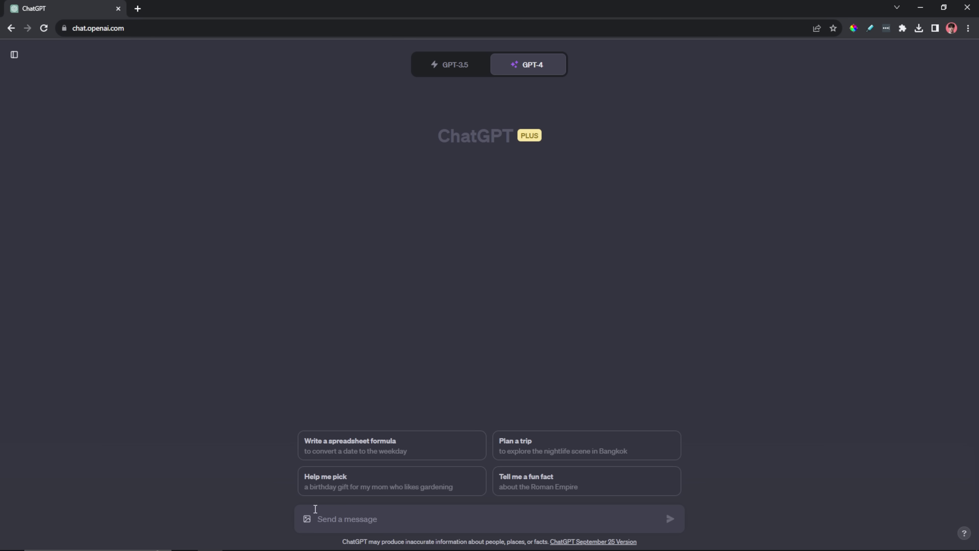
Attach the "amazed" image in a new GPT-4 chat and send "Describe the character seen in the photo."
click(307, 518)
click(127, 109)
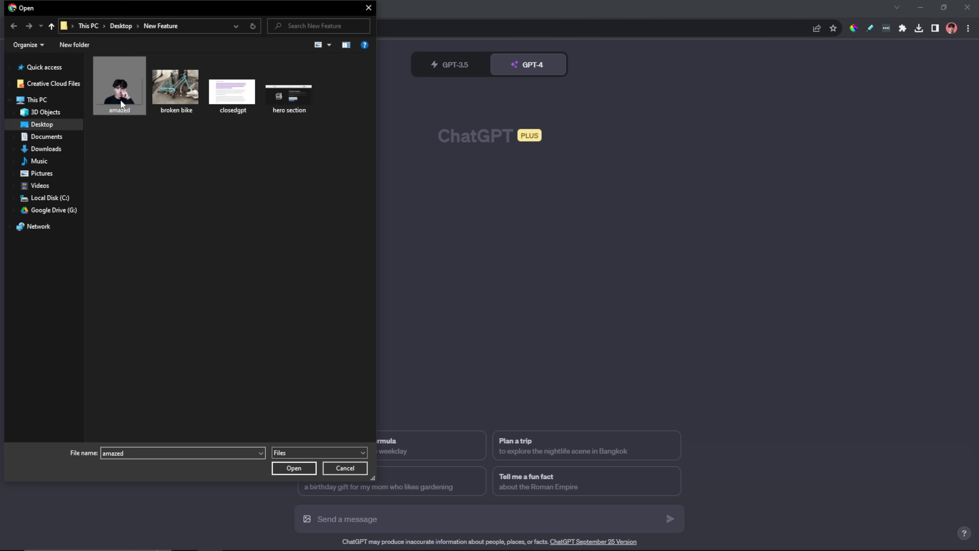
click(297, 468)
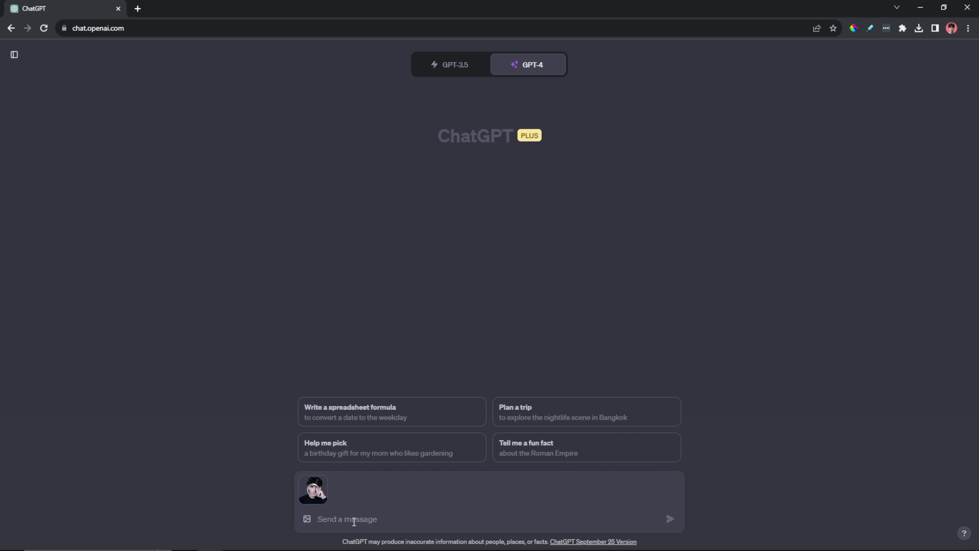
text(Describe th)
text(e character seen)
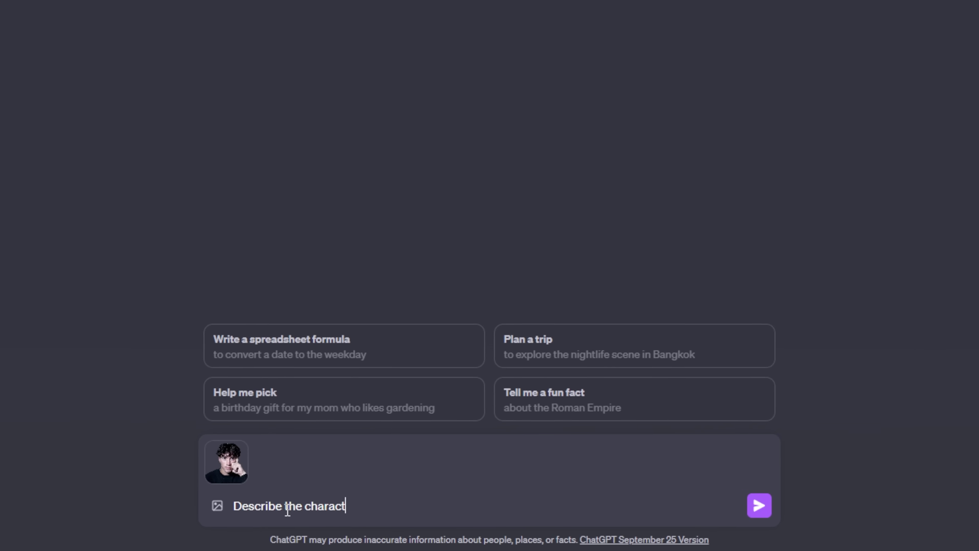
text( in the photo.)
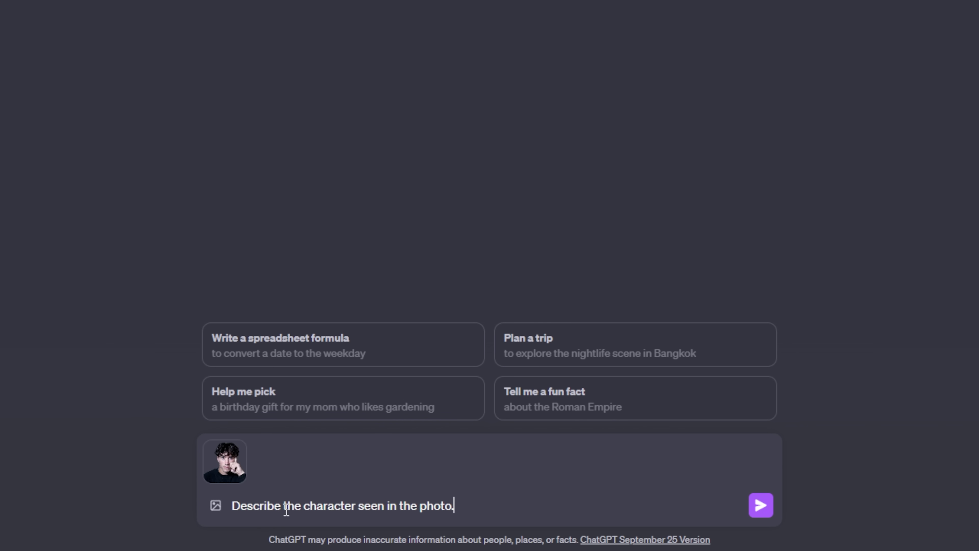
key(Return)
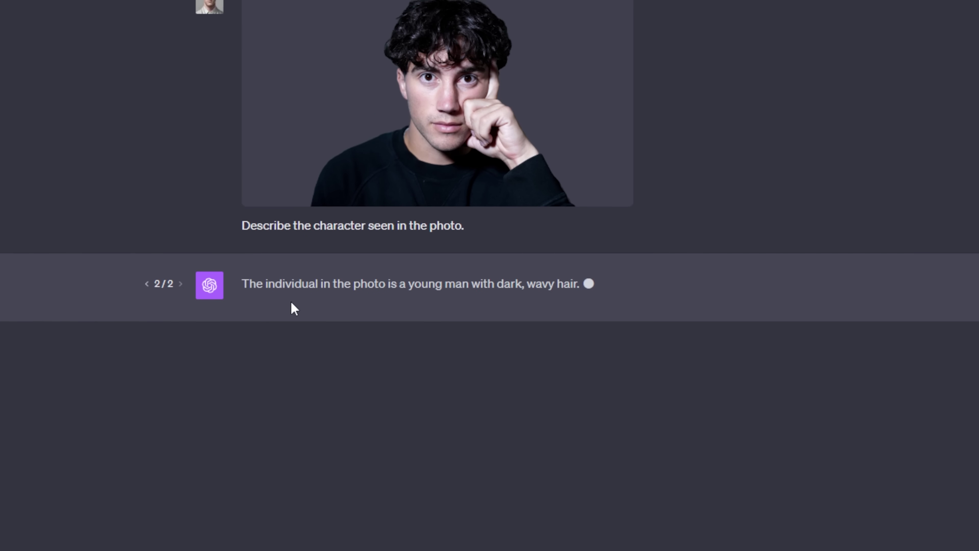
Read the generated character description and rate the response as Better
drag(242, 283, 670, 280)
click(670, 281)
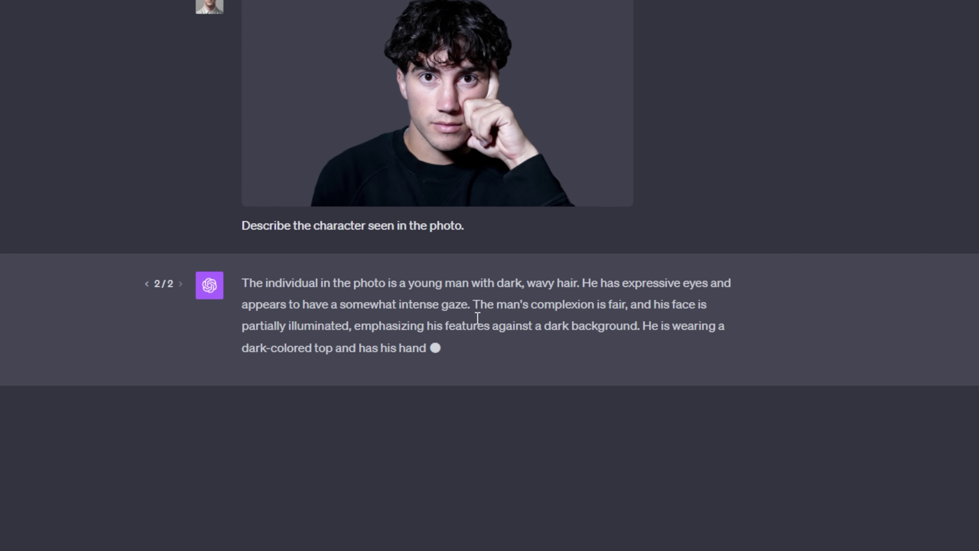
drag(596, 325, 505, 344)
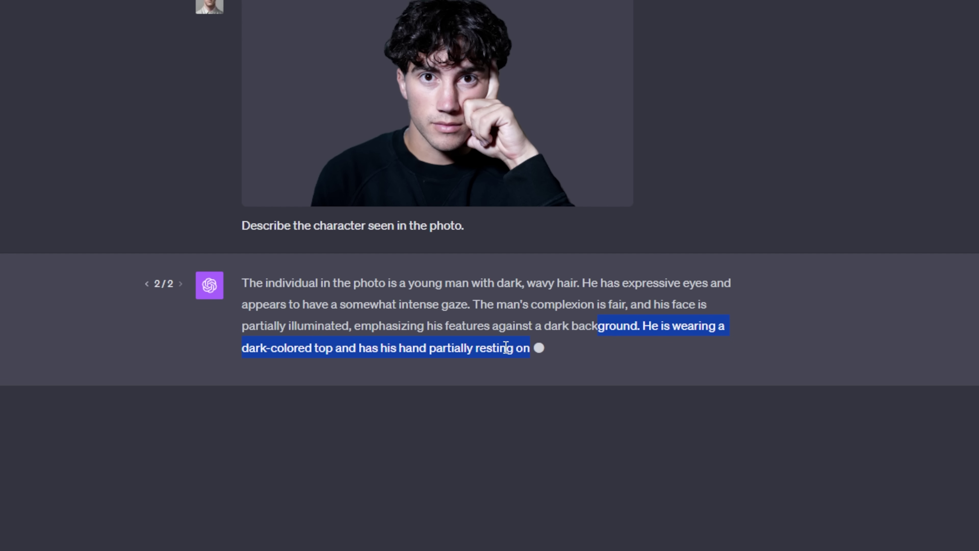
click(505, 343)
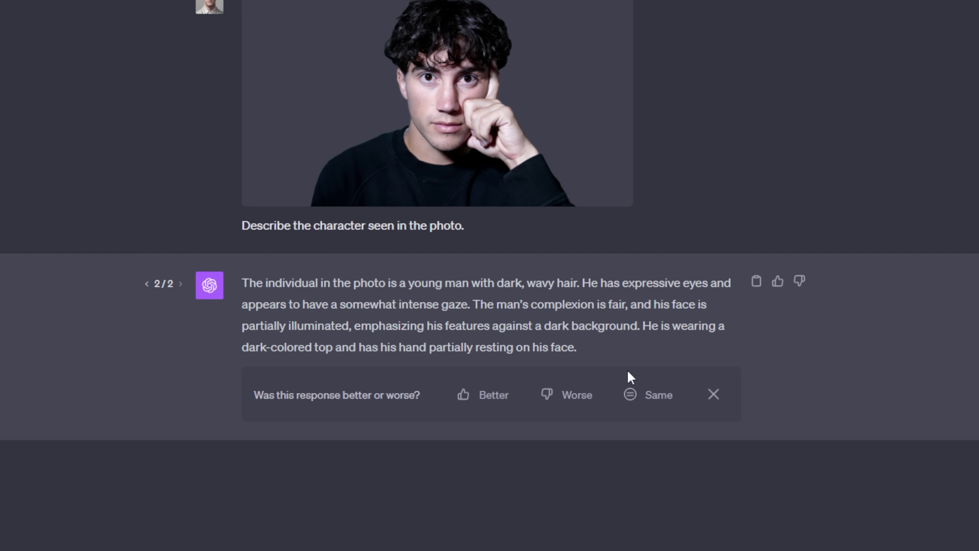
click(505, 395)
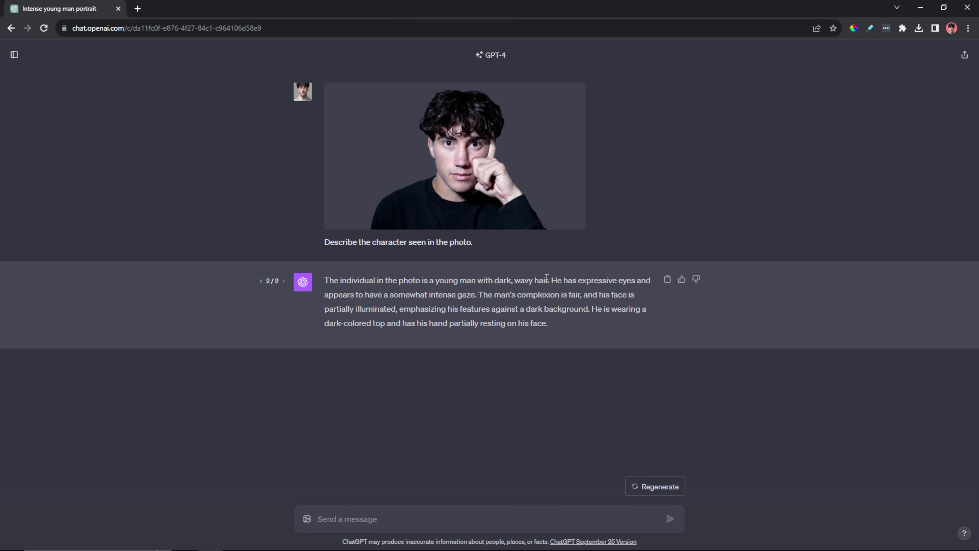
Compare the description of the eyes and gaze with the enlarged portrait, and close the enlarged view
drag(557, 280, 635, 281)
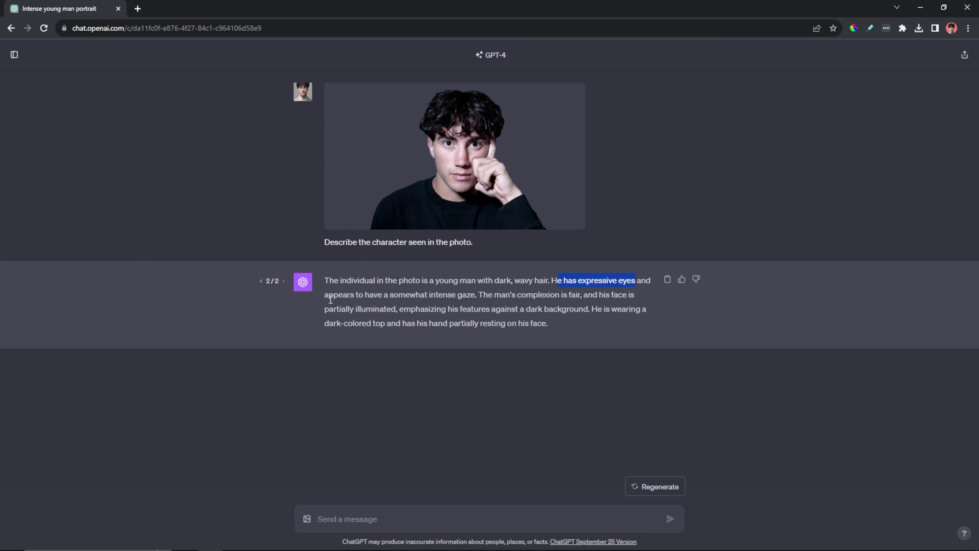
drag(330, 295, 479, 299)
click(481, 299)
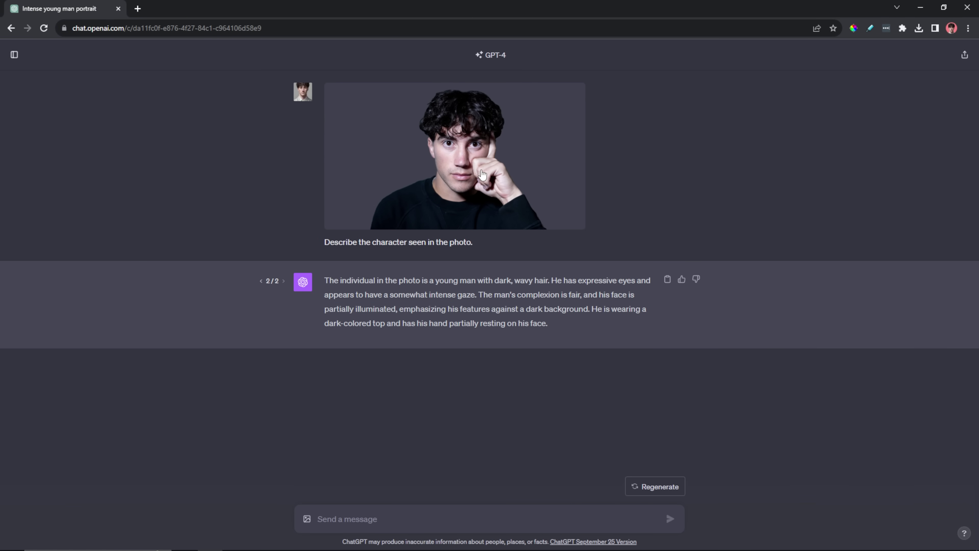
click(458, 146)
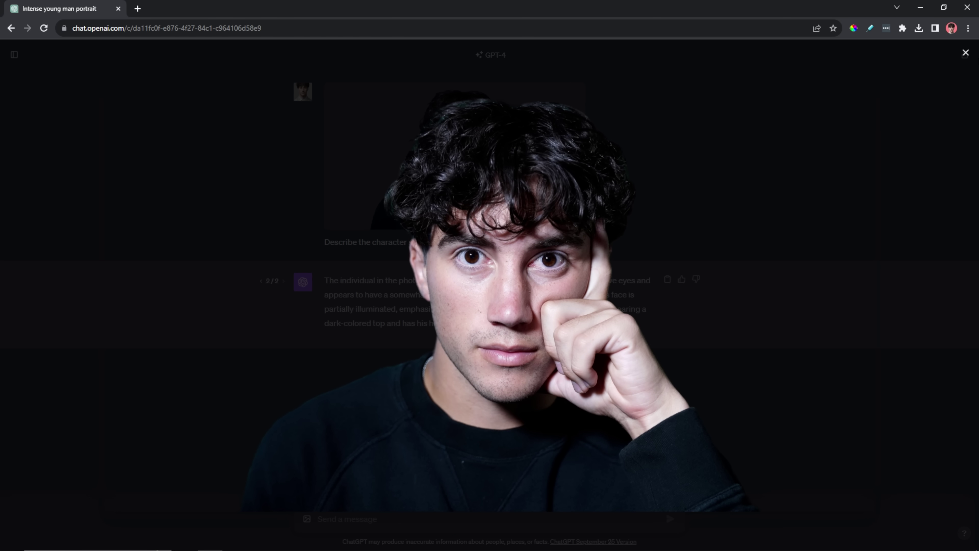
click(964, 53)
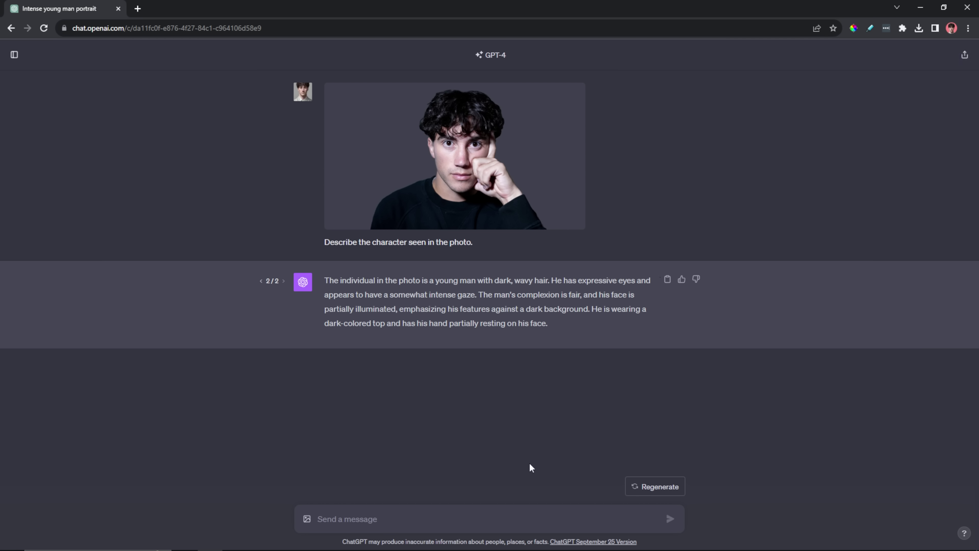
Send the message "This is a character in my short film named Drake. Give him a character description and role for my film"
click(401, 518)
text(This is a)
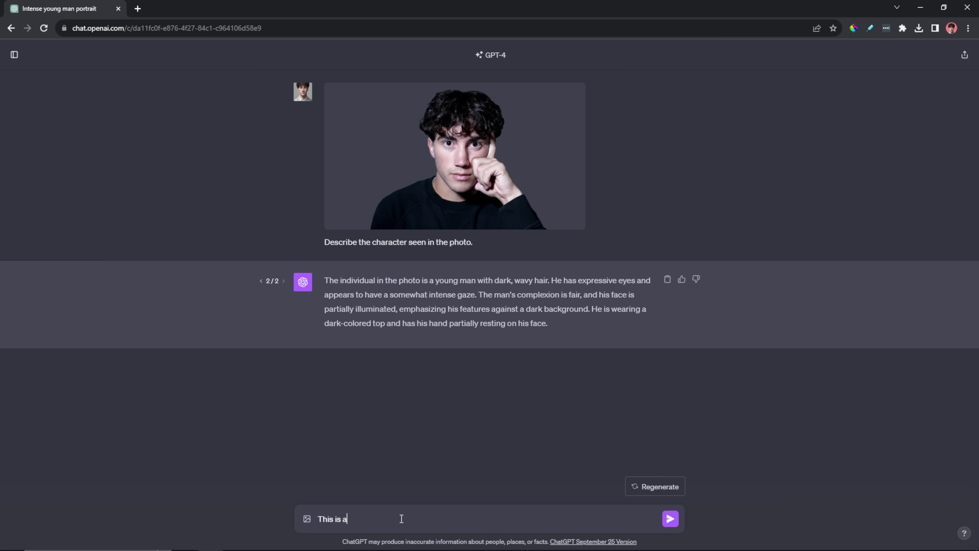
text( character )
text(in my short film )
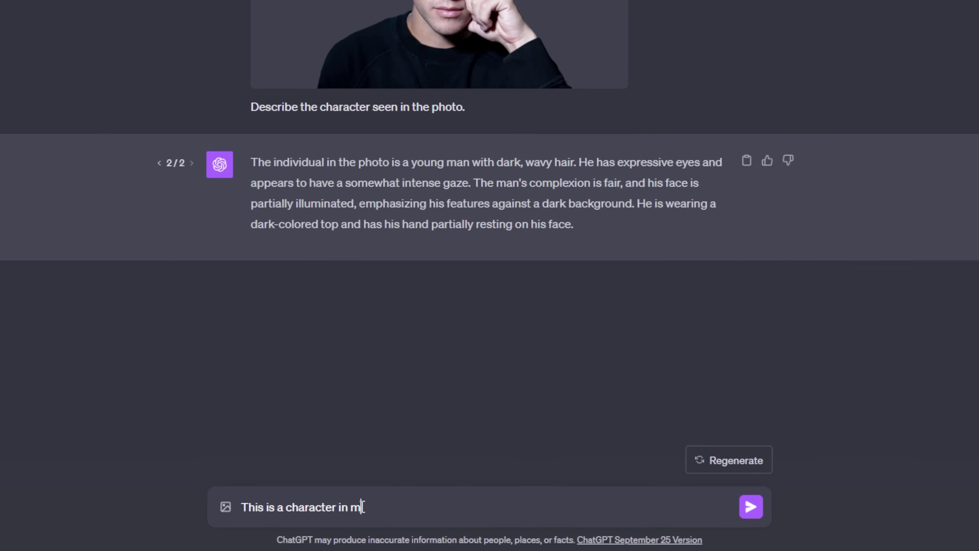
text(named Drake.)
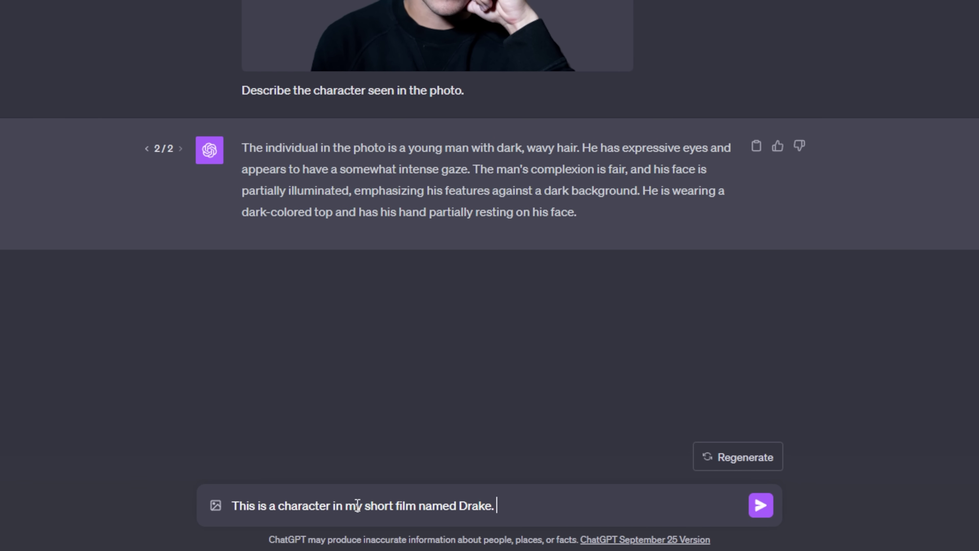
text( Give him a character description and ro)
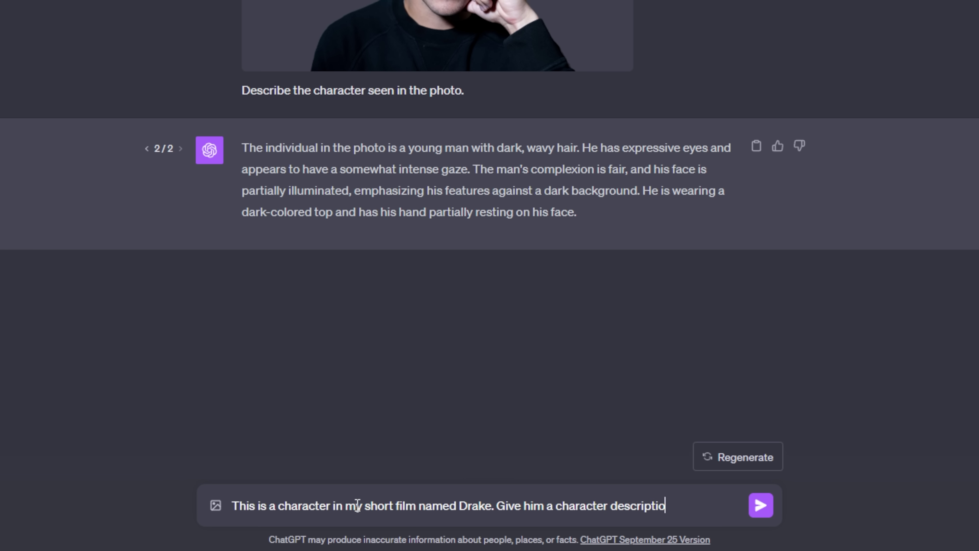
text(le for my film)
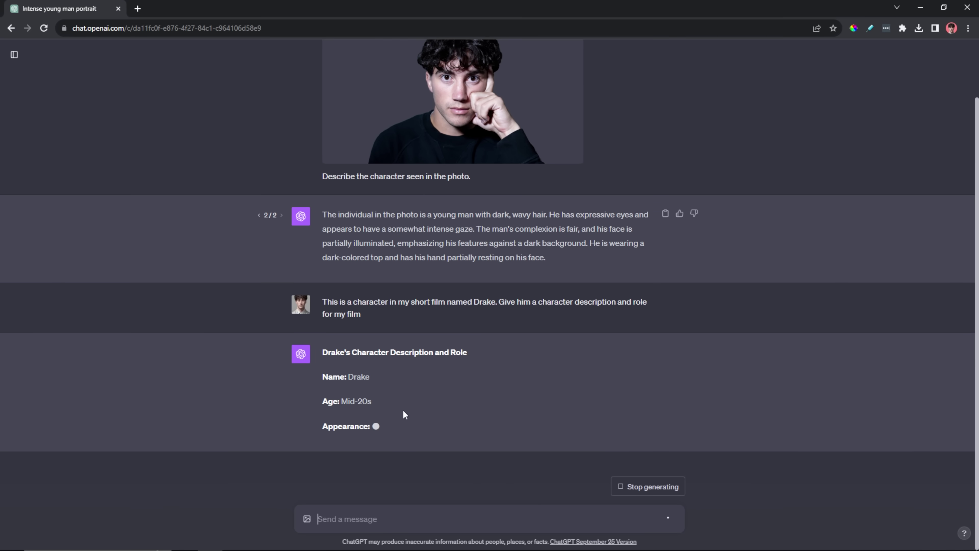
scroll(482, 399, up, 2)
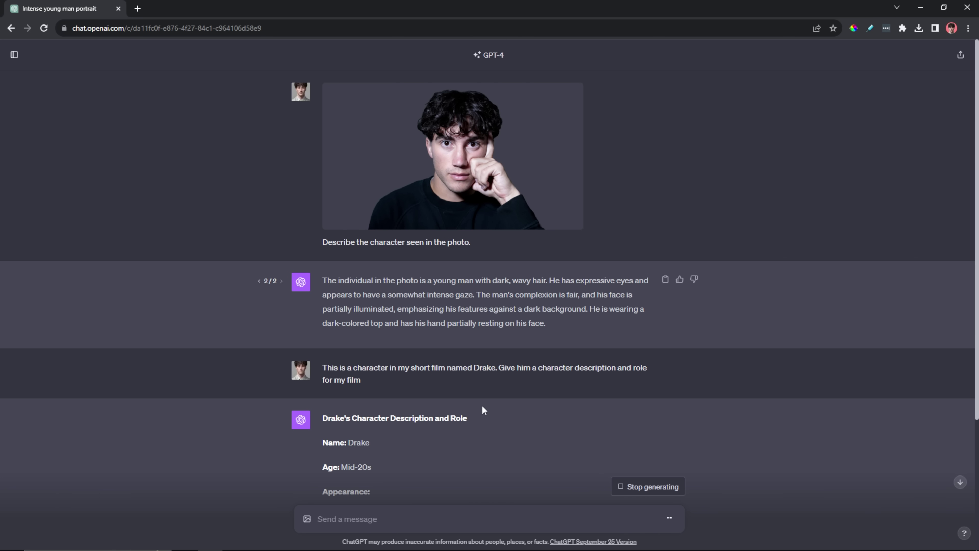
scroll(482, 405, down, 3)
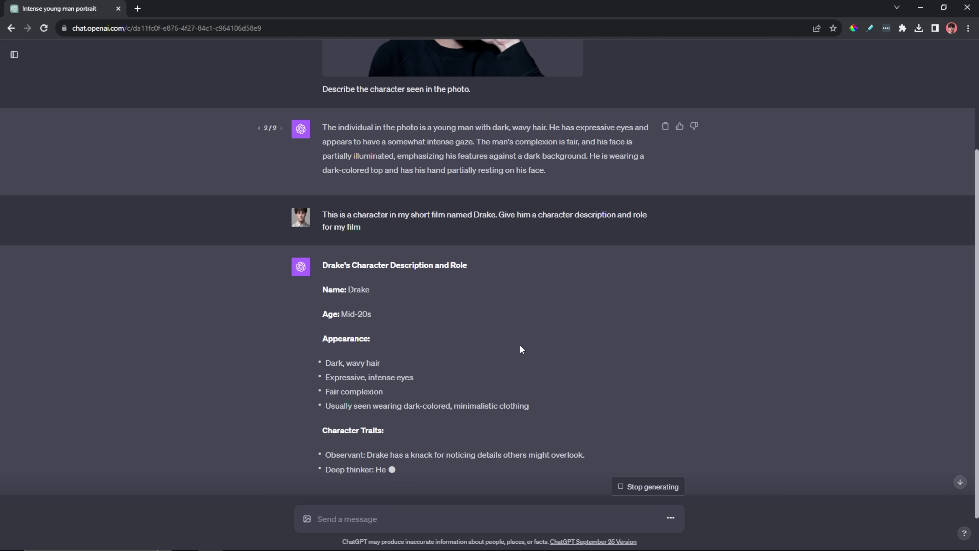
scroll(481, 308, down, 2)
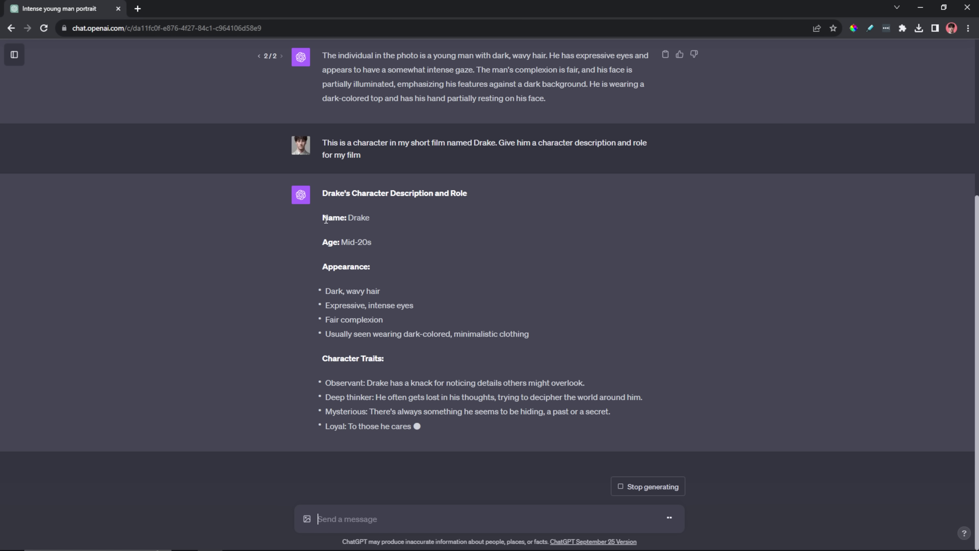
drag(325, 220, 418, 224)
drag(323, 243, 372, 242)
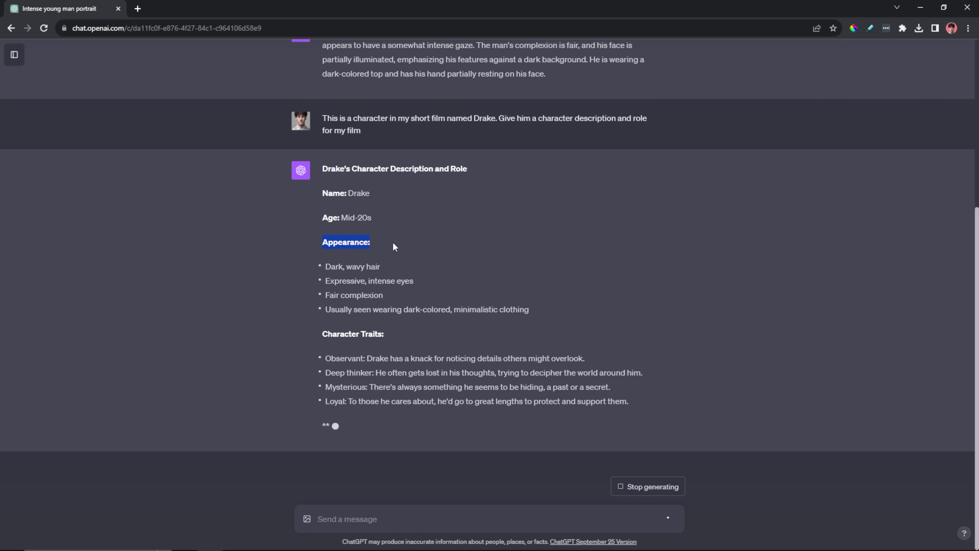
drag(323, 266, 565, 308)
scroll(562, 308, up, 6)
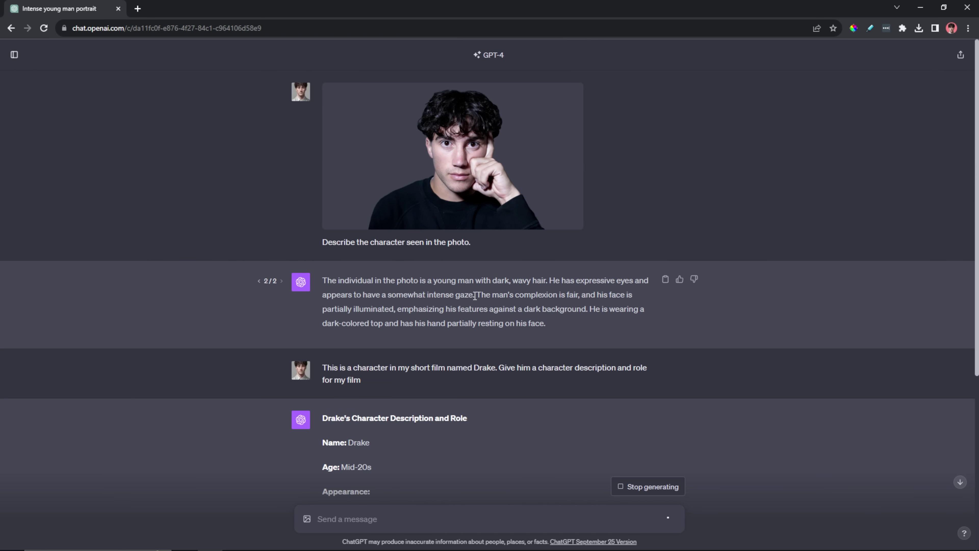
scroll(476, 295, down, 1)
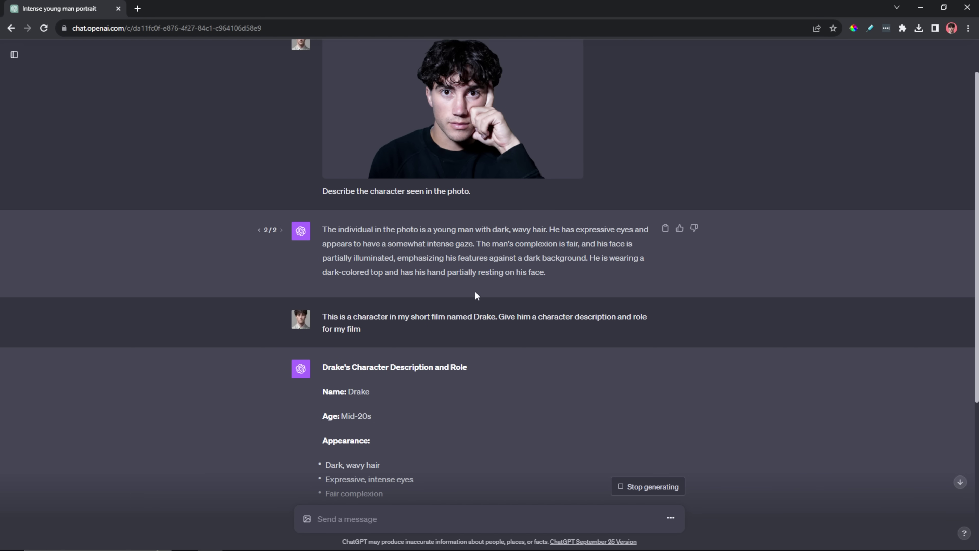
Read Drake's character traits and background, highlighting the passages, and bring the film role section into view
scroll(459, 301, down, 5)
scroll(409, 302, up, 1)
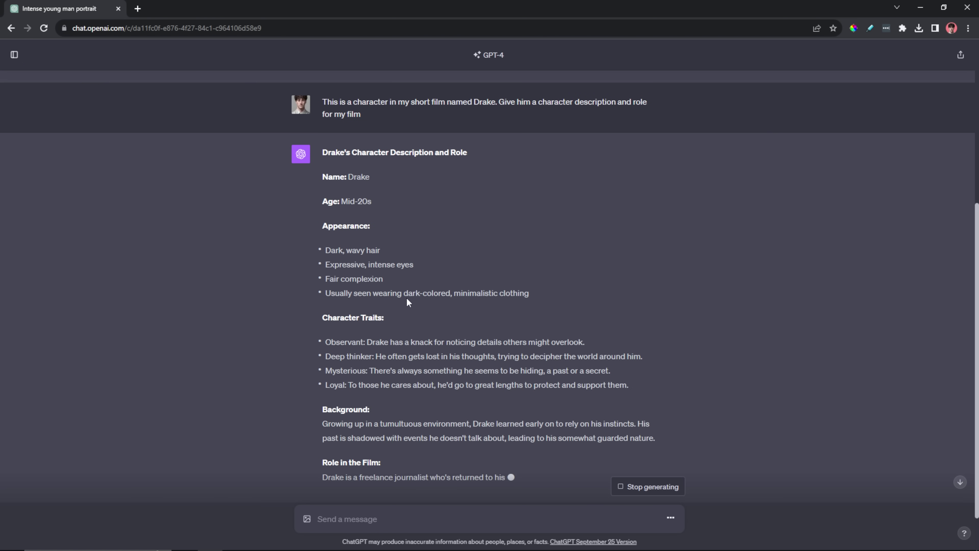
drag(320, 346, 688, 370)
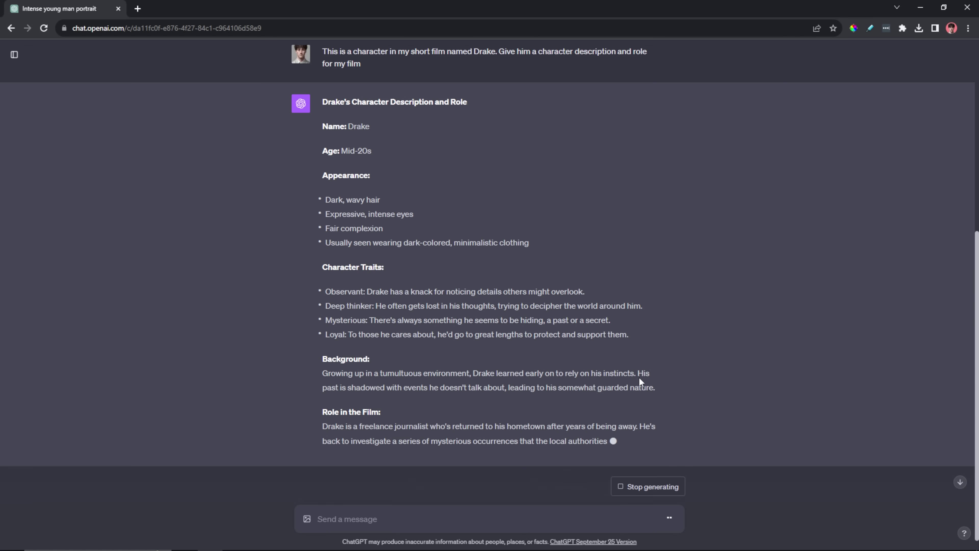
scroll(518, 381, down, 1)
drag(323, 366, 369, 367)
click(525, 379)
drag(525, 379, 668, 389)
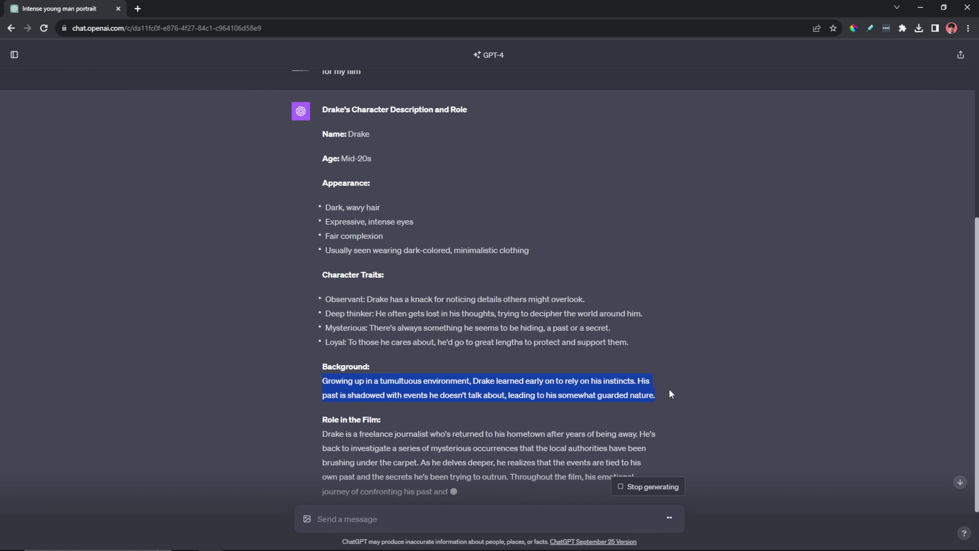
scroll(666, 397, down, 1)
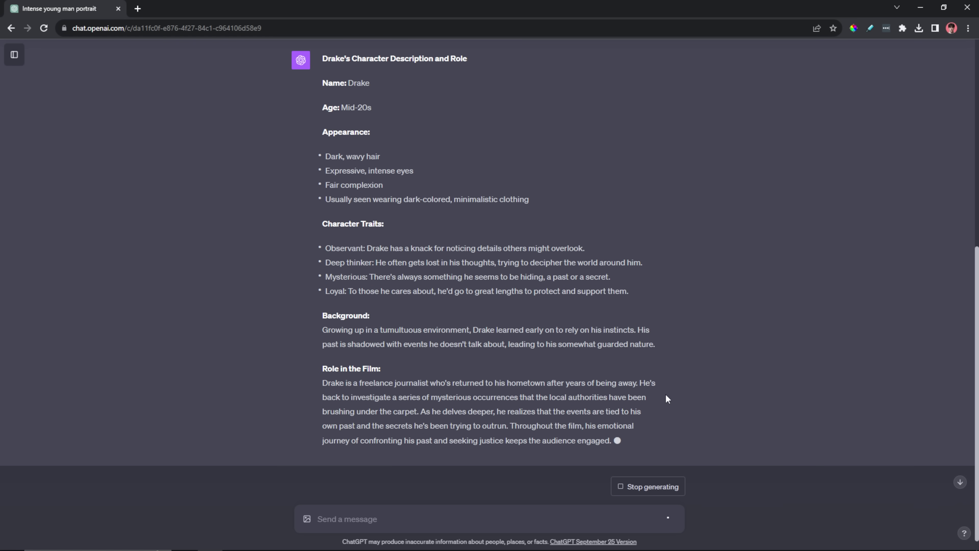